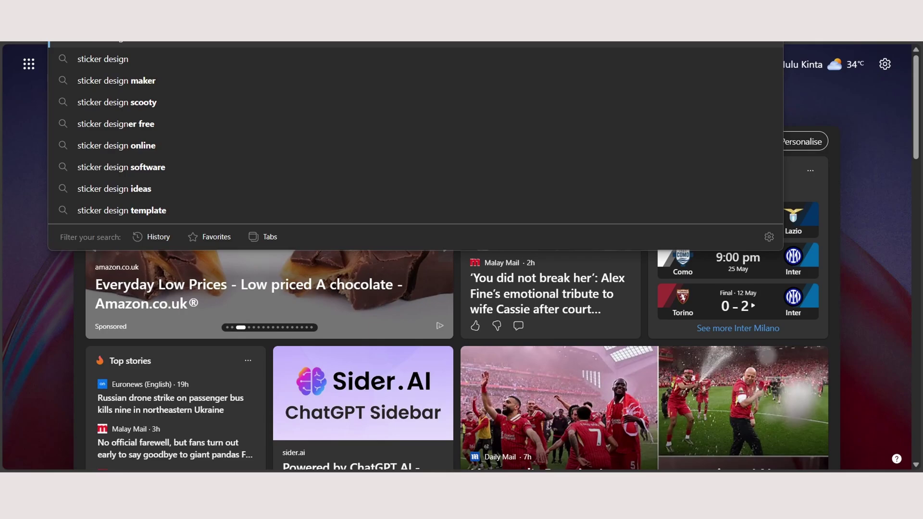
# Search the web for "sticker design" and browse the image results for a reference sticker set.
pyautogui.press('Return')
pyautogui.click(326, 103)
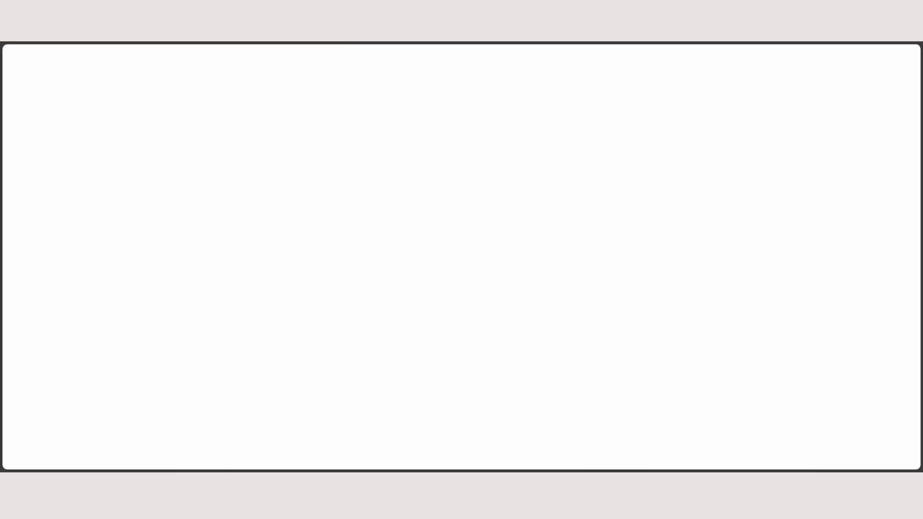
pyautogui.scroll(-5, 457, 255)
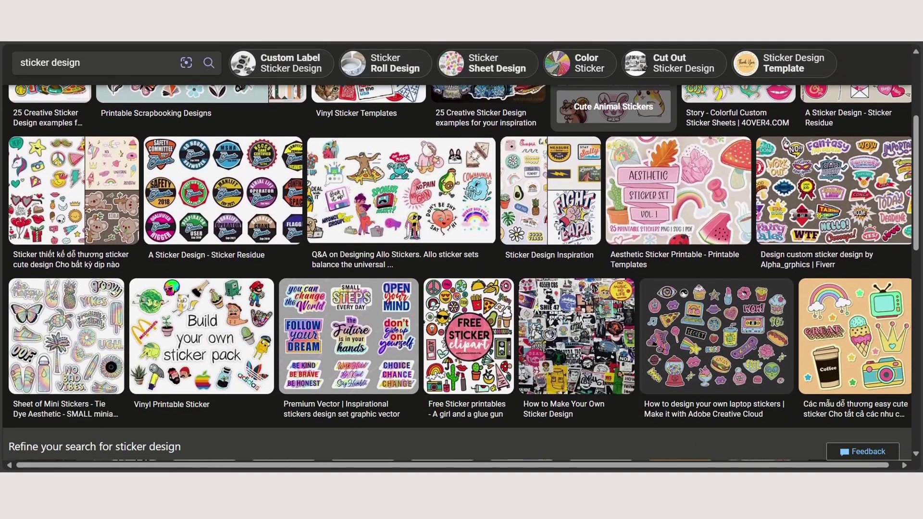
pyautogui.scroll(-5, 388, 331)
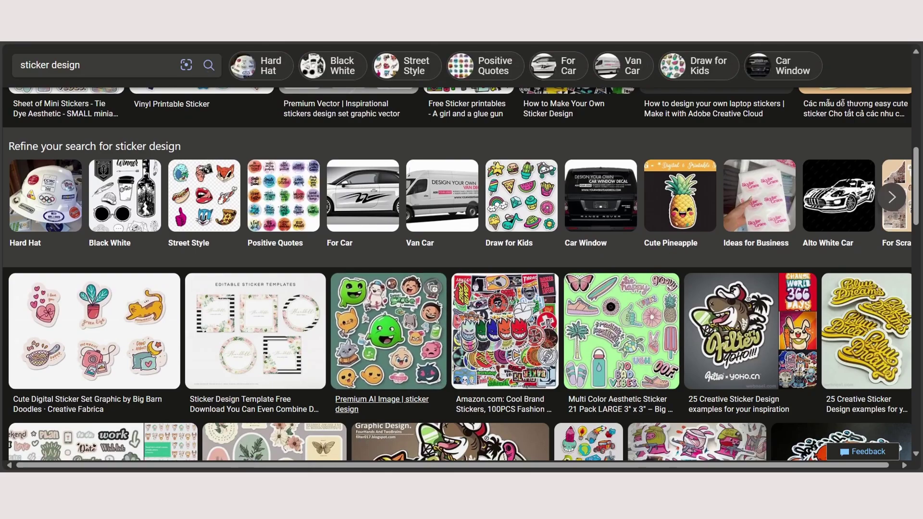
pyautogui.scroll(-1, 389, 332)
# Open the Cute Digital Sticker Set image by Big Barn Doodles at full size and copy the image.
pyautogui.click(94, 269)
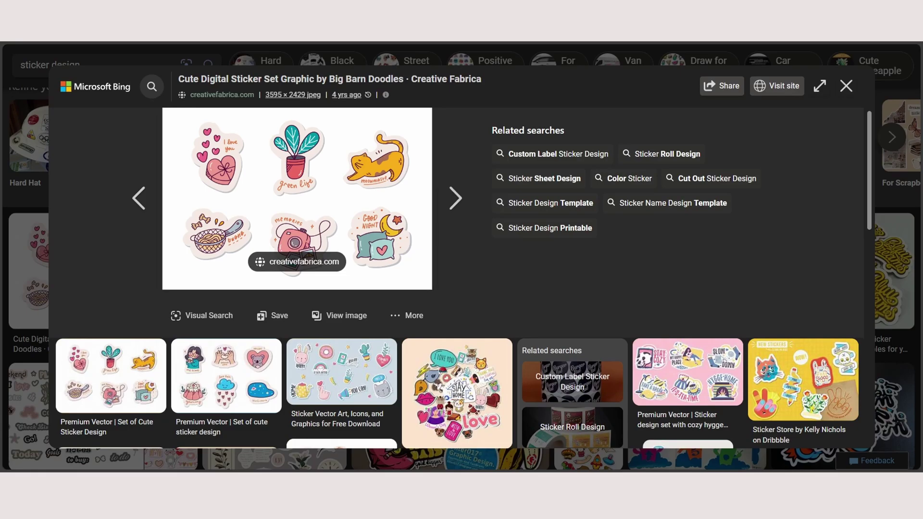
pyautogui.rightClick(330, 198)
pyautogui.click(362, 229)
pyautogui.rightClick(415, 207)
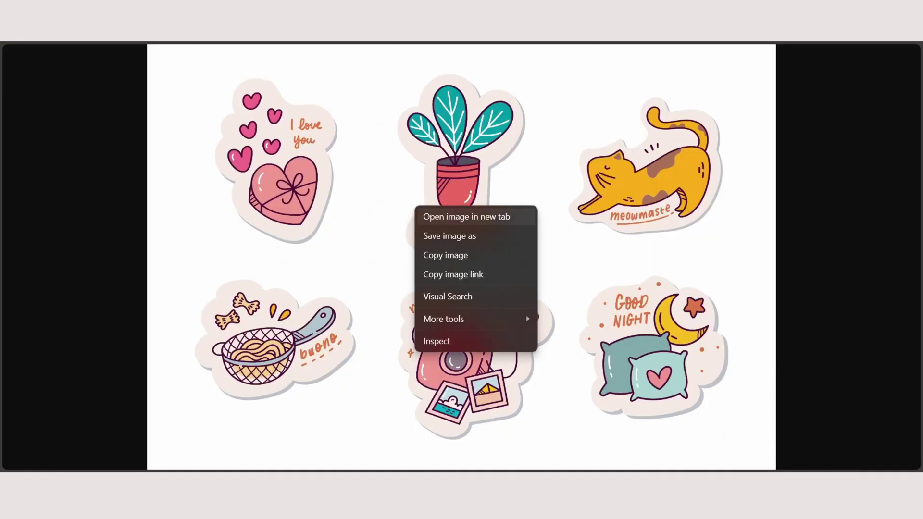
pyautogui.click(445, 255)
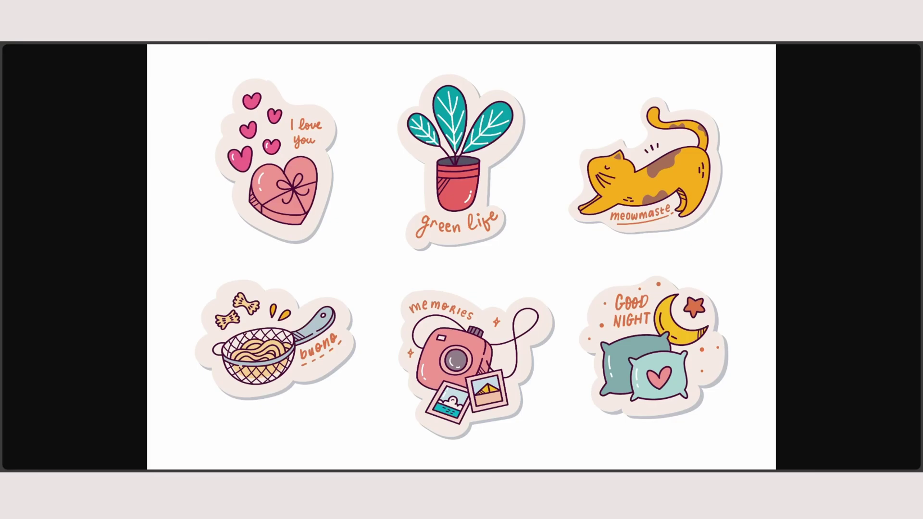
# Open ChatGPT in a new browser tab, start a temporary chat and paste the copied sticker image into the message.
pyautogui.hotkey('ctrl', 't')
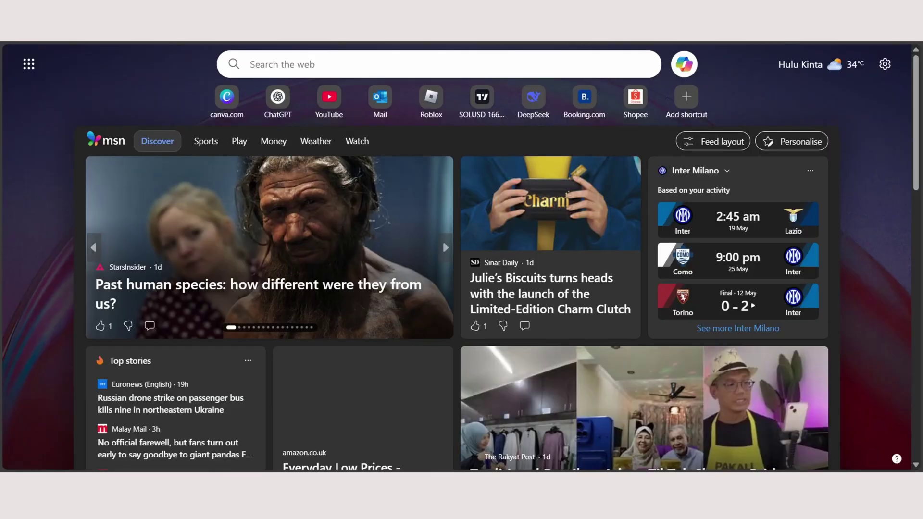
pyautogui.click(276, 98)
pyautogui.click(845, 61)
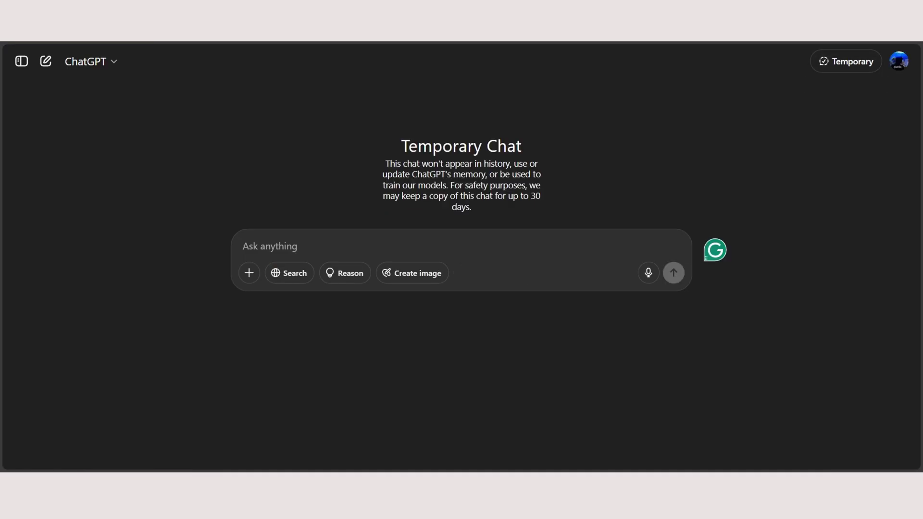
pyautogui.hotkey('ctrl', 'v')
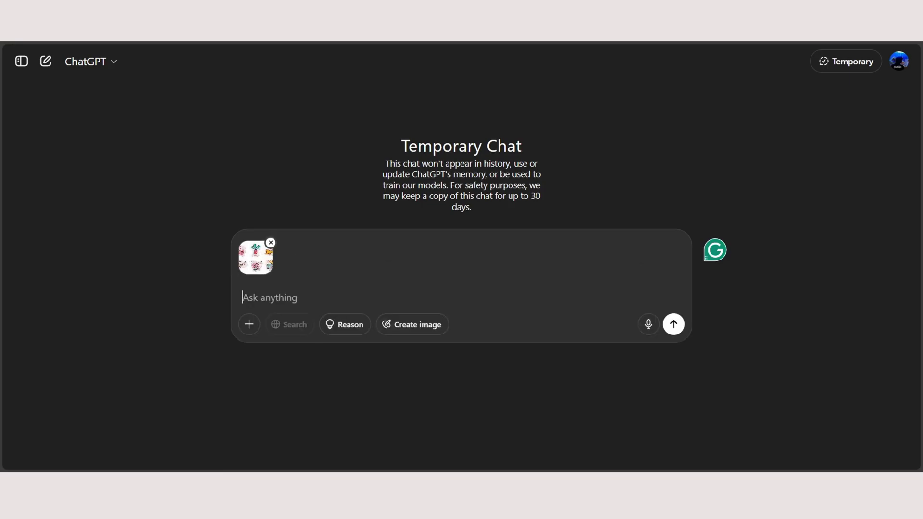
# Send the request "Give me a prompt for text-to-image generator base on this sticker shown above".
pyautogui.write('Give me')
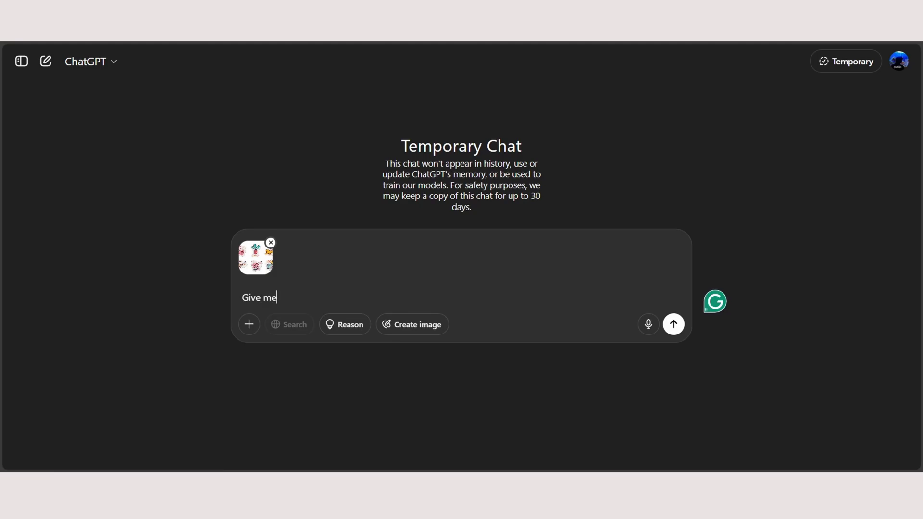
pyautogui.write(' a prompt for this sticker shown abovetext-to-image')
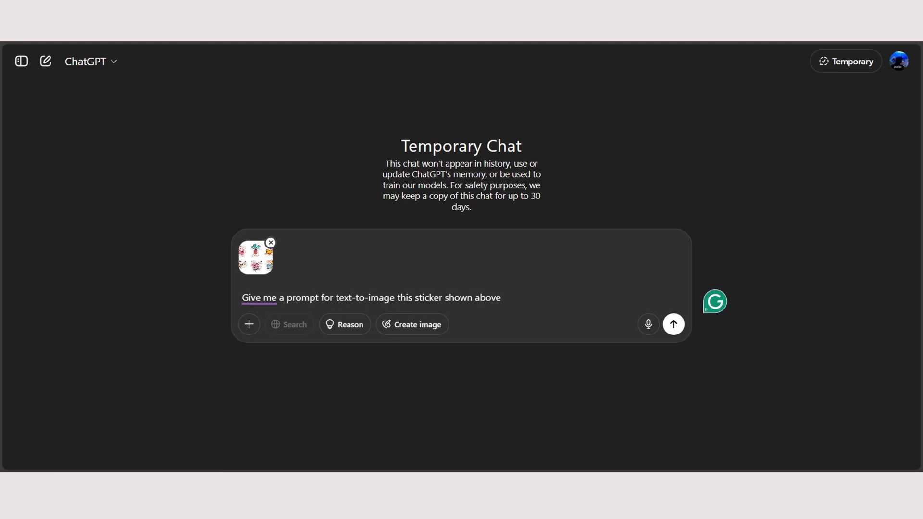
pyautogui.write(' generator base on')
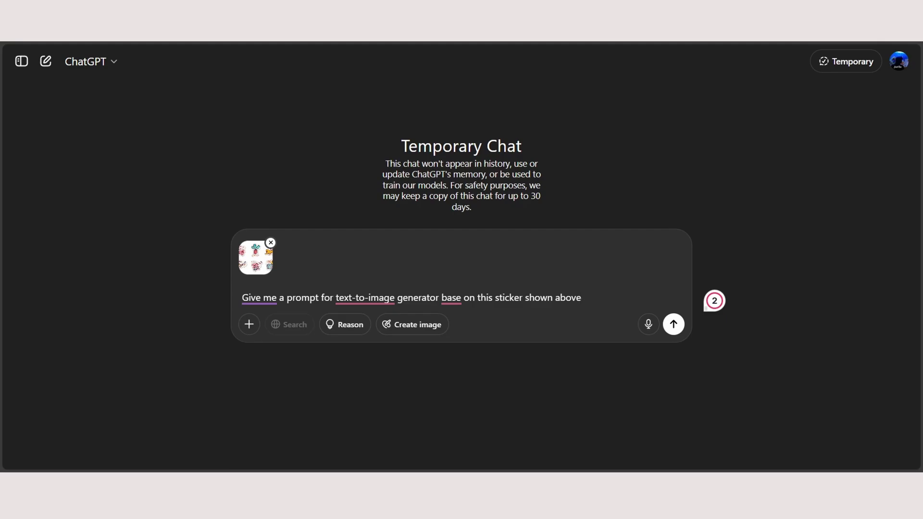
pyautogui.press('Return')
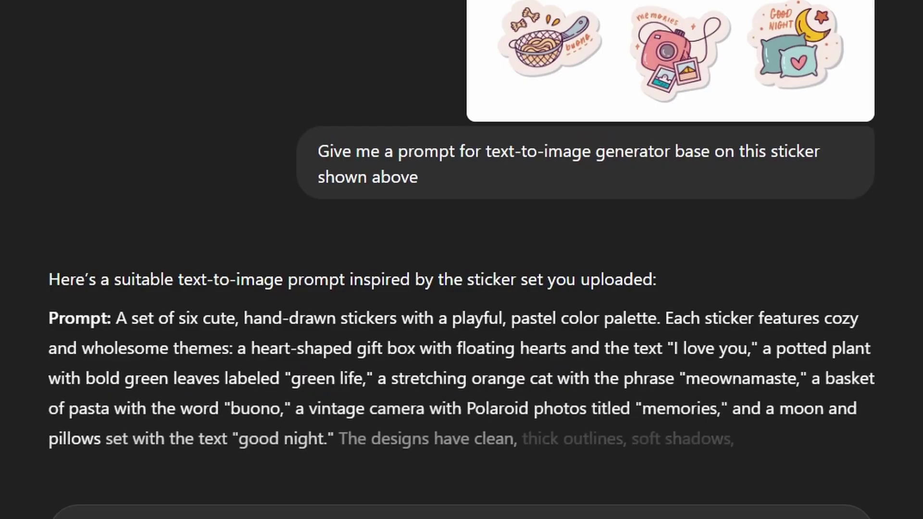
# Read through the generated text-to-image prompt, checking the quoted caption words for each sticker.
pyautogui.scroll(-2, 462, 260)
pyautogui.scroll(-1, 462, 260)
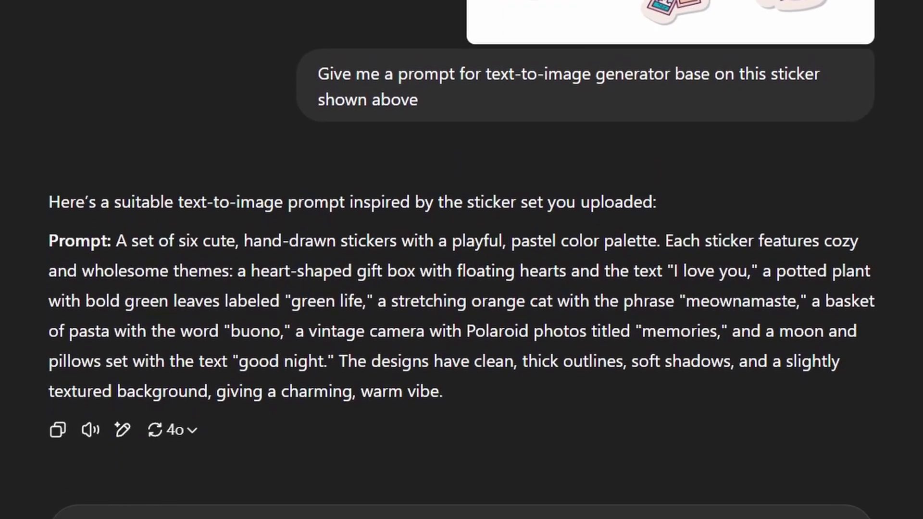
pyautogui.scroll(-2, 462, 260)
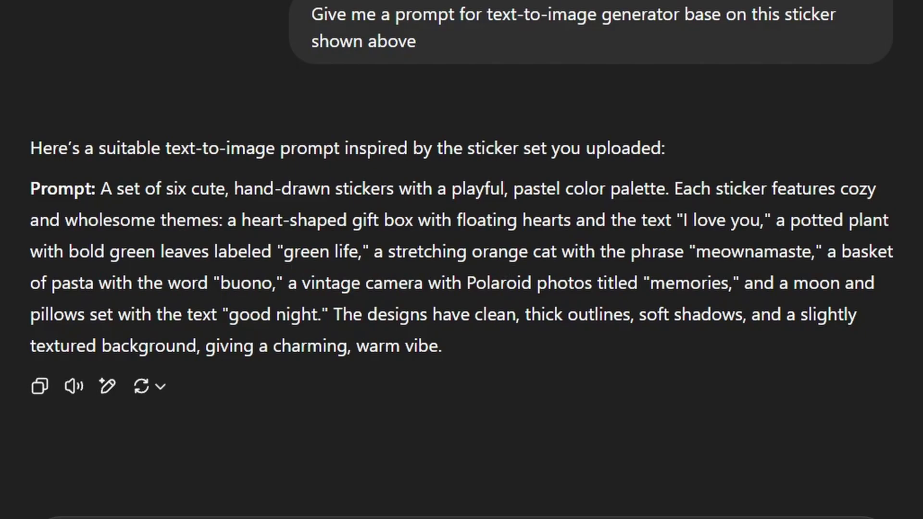
pyautogui.scroll(1, 461, 219)
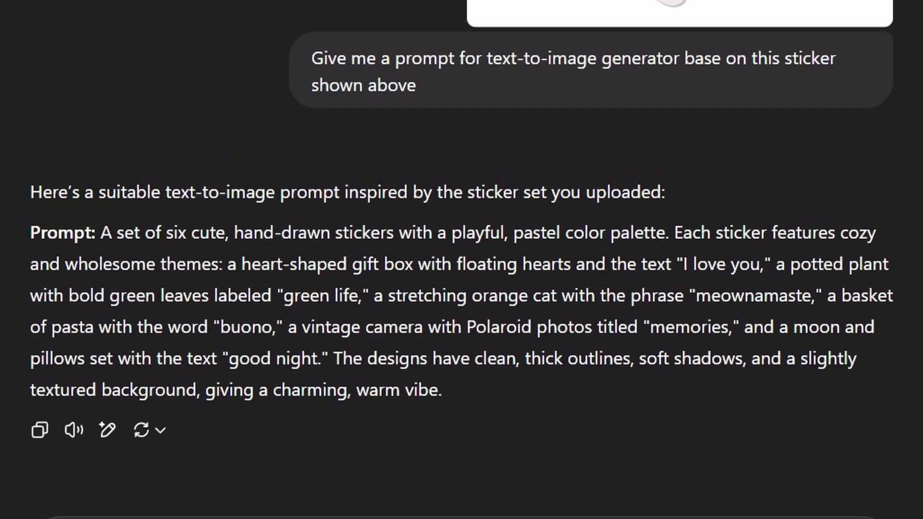
pyautogui.scroll(-1, 461, 259)
pyautogui.moveTo(650, 322); pyautogui.dragTo(739, 323)
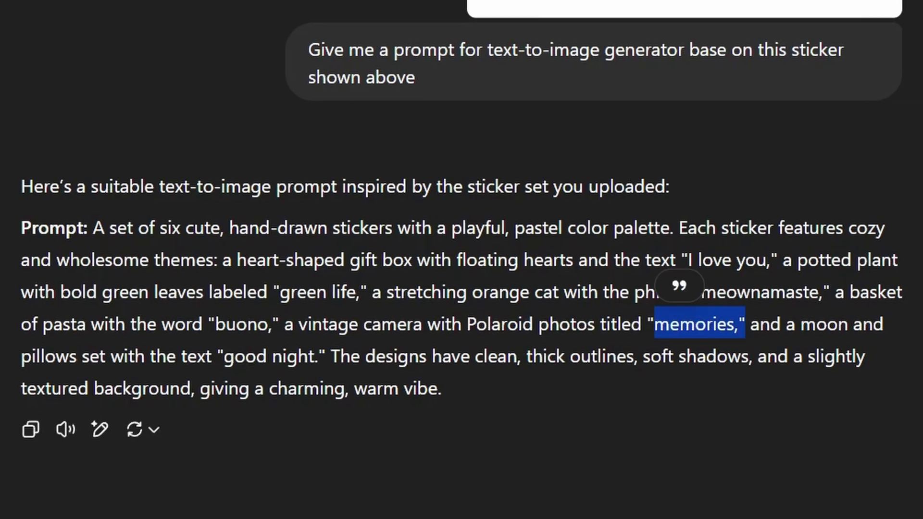
pyautogui.click(650, 323)
pyautogui.moveTo(650, 323); pyautogui.dragTo(720, 323)
pyautogui.moveTo(685, 259); pyautogui.dragTo(733, 260)
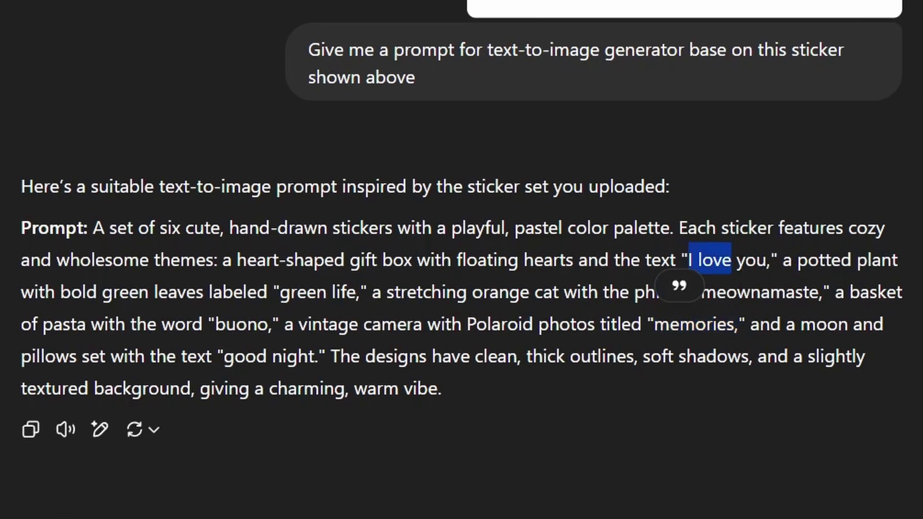
pyautogui.moveTo(280, 292); pyautogui.dragTo(356, 292)
pyautogui.moveTo(215, 324); pyautogui.dragTo(279, 324)
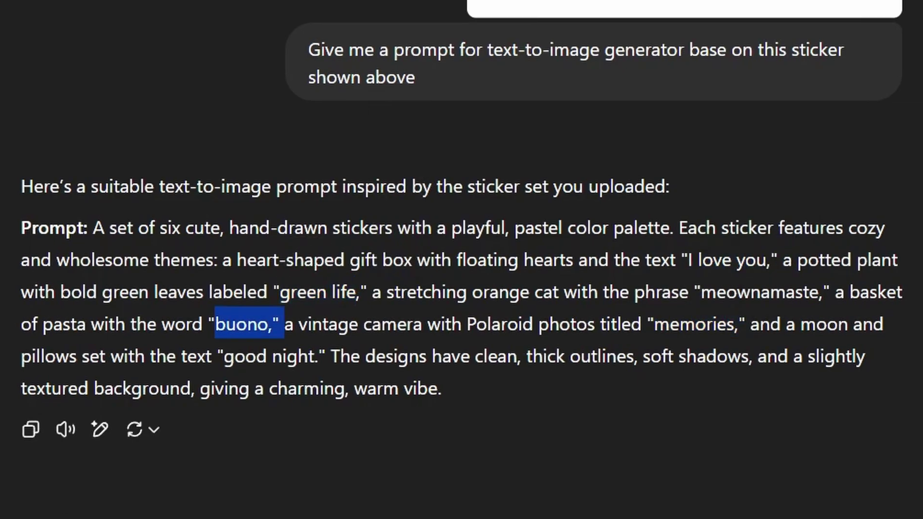
pyautogui.click(377, 388)
# Copy the full prompt text from "A set of six cute" through "warm vibe.".
pyautogui.moveTo(94, 228); pyautogui.dragTo(444, 356)
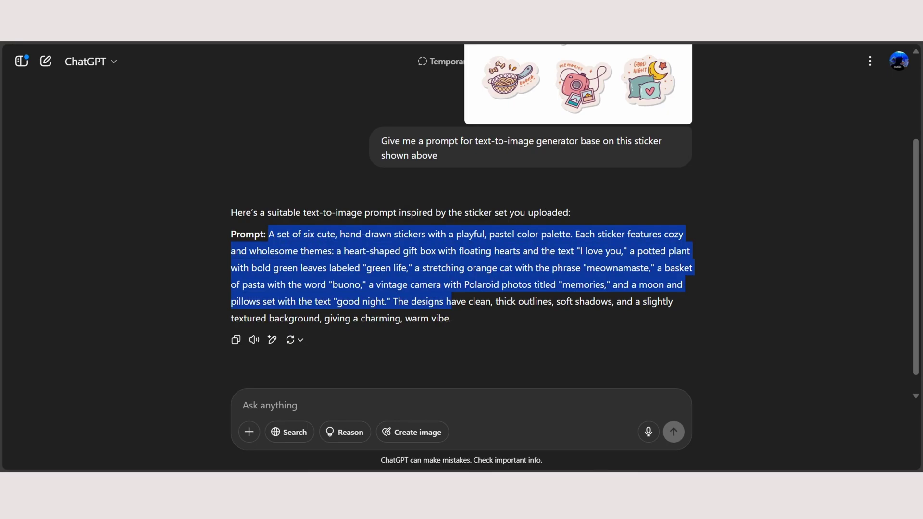
pyautogui.moveTo(452, 301); pyautogui.dragTo(452, 318)
pyautogui.hotkey('ctrl', 'c')
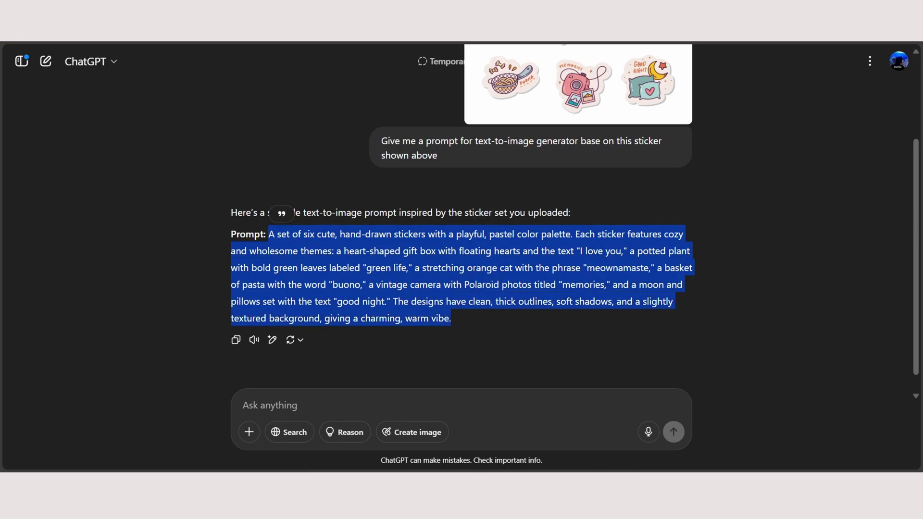
# Switch to Canva, choose Canva AI and paste the copied sticker prompt as the idea description.
pyautogui.hotkey('alt', 'Tab')
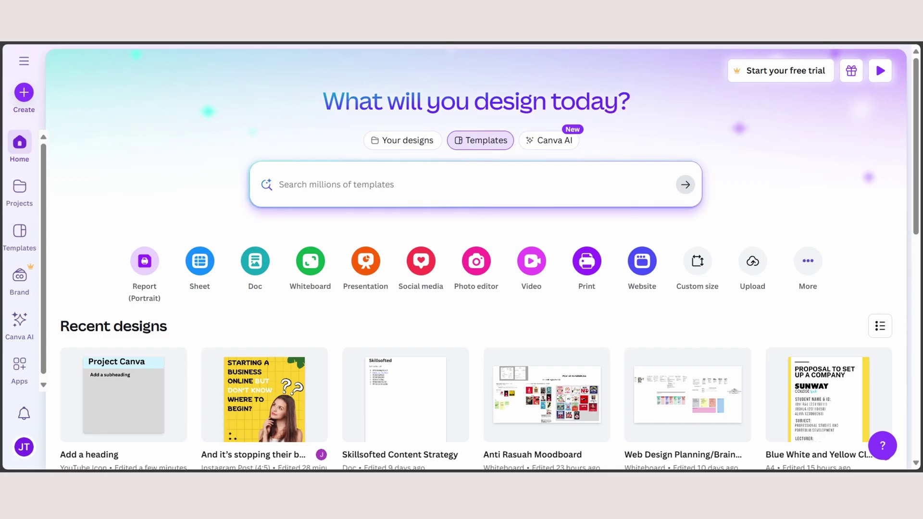
pyautogui.click(548, 140)
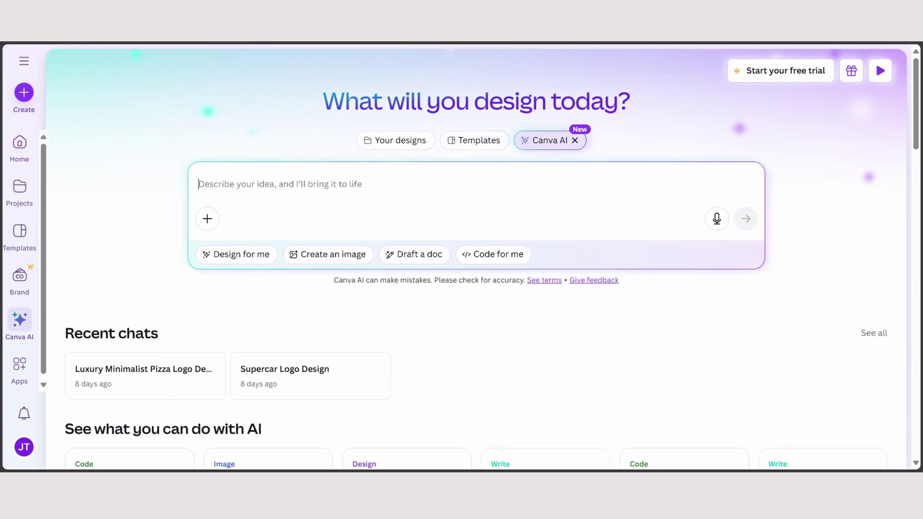
pyautogui.hotkey('ctrl', 'v')
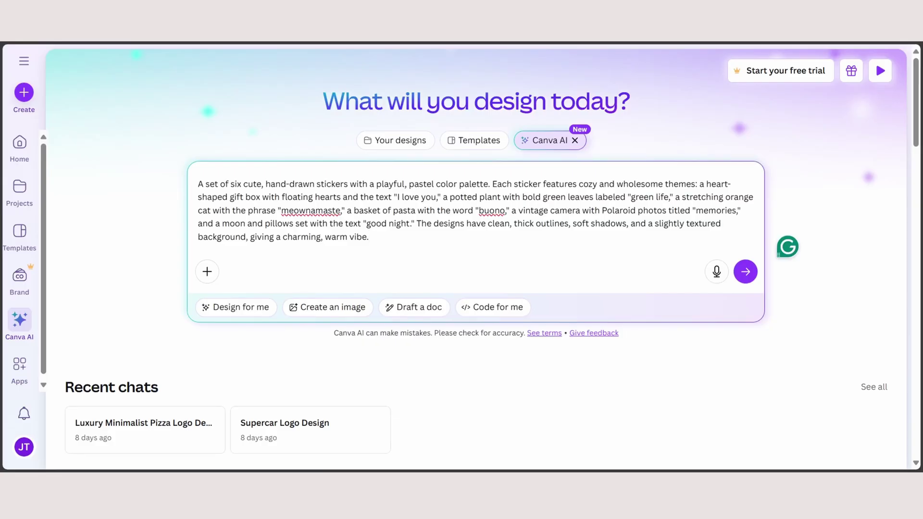
# Add "Generate me:" and a blank line above the pasted prompt, and submit it to generate the sticker images.
pyautogui.hotkey('shift', 'Return')
pyautogui.hotkey('shift', 'Return')
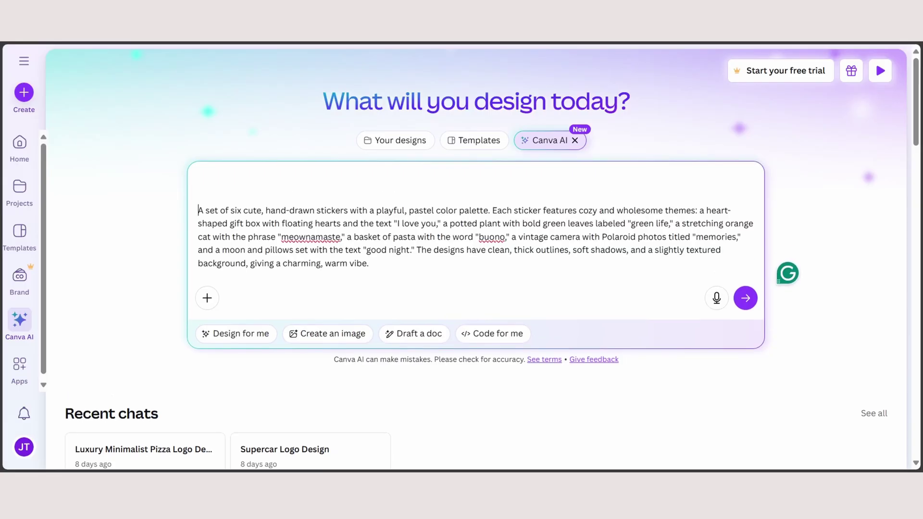
pyautogui.write('Gene')
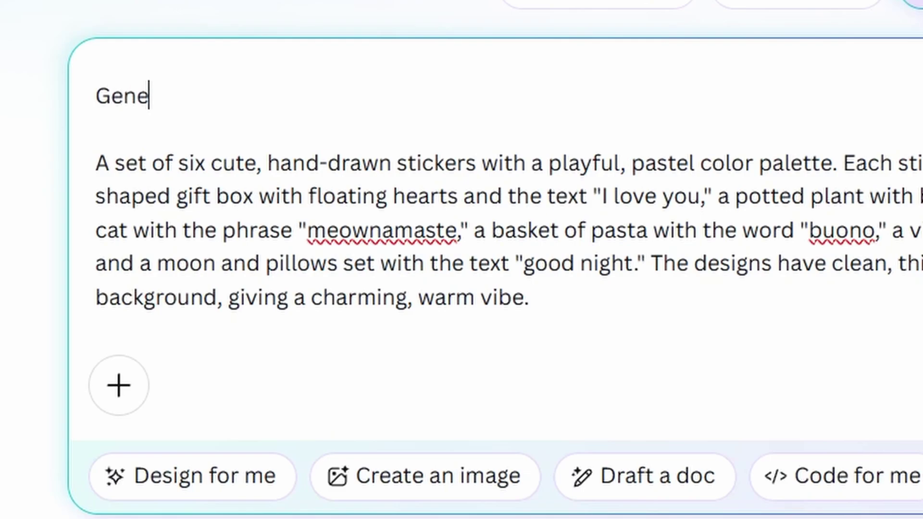
pyautogui.write('rate me:')
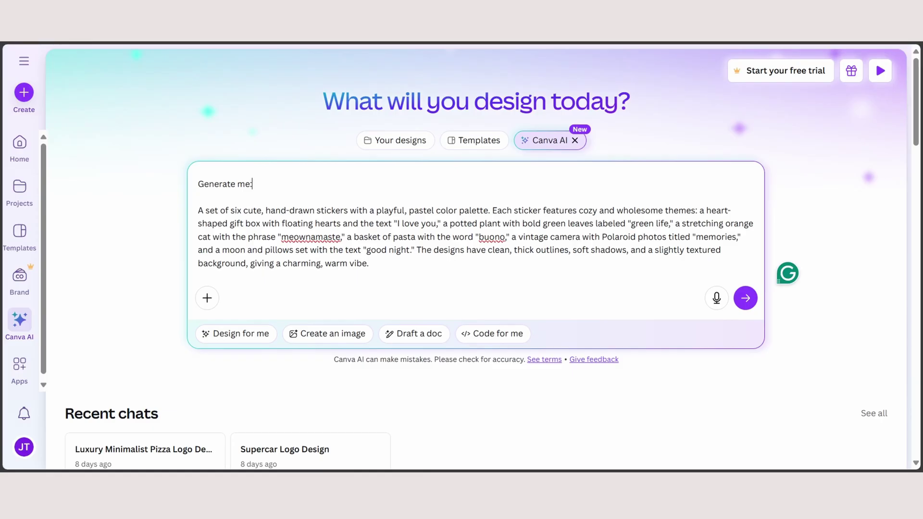
pyautogui.hotkey('shift', 'Home')
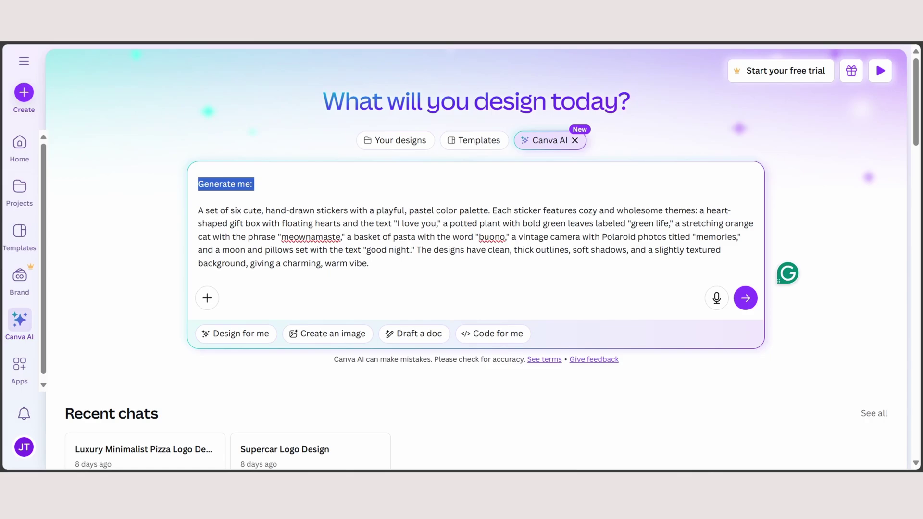
pyautogui.press('Return')
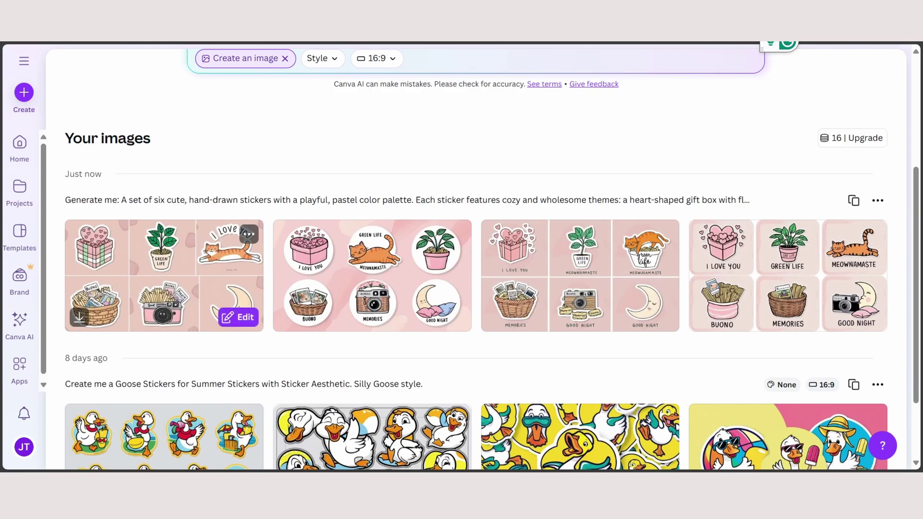
# Preview the generated sticker images and the older goose sticker set, closing each preview.
pyautogui.click(164, 276)
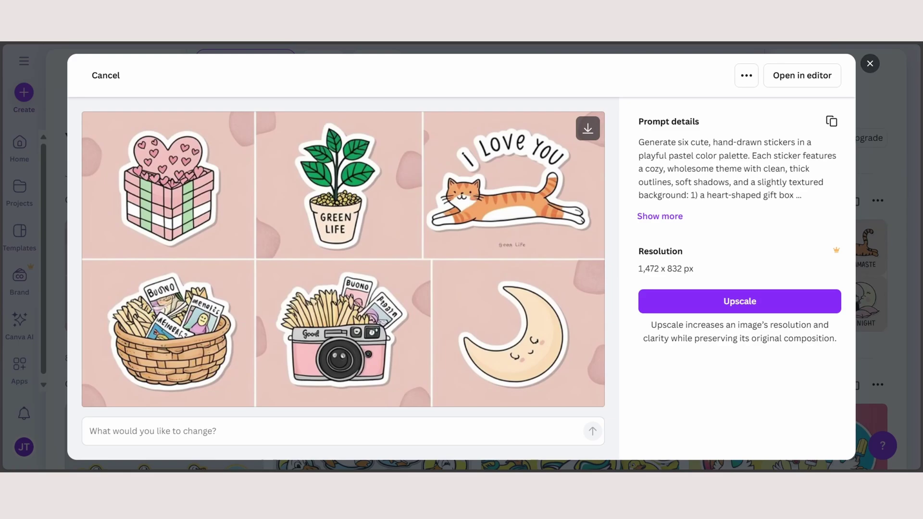
pyautogui.click(870, 63)
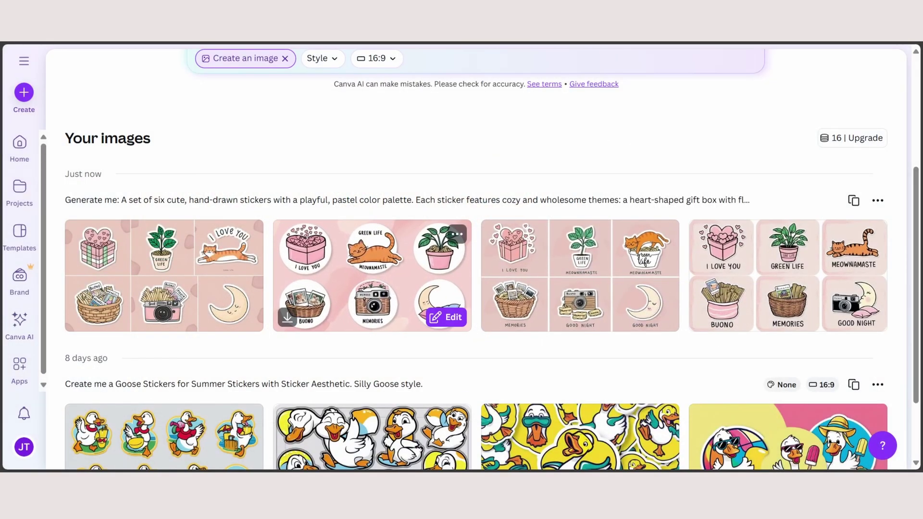
pyautogui.click(372, 269)
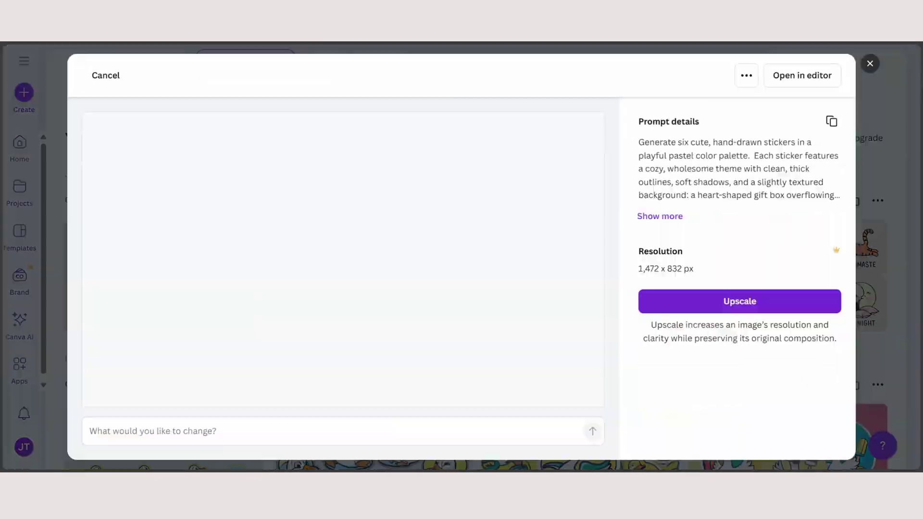
pyautogui.click(869, 64)
pyautogui.click(654, 318)
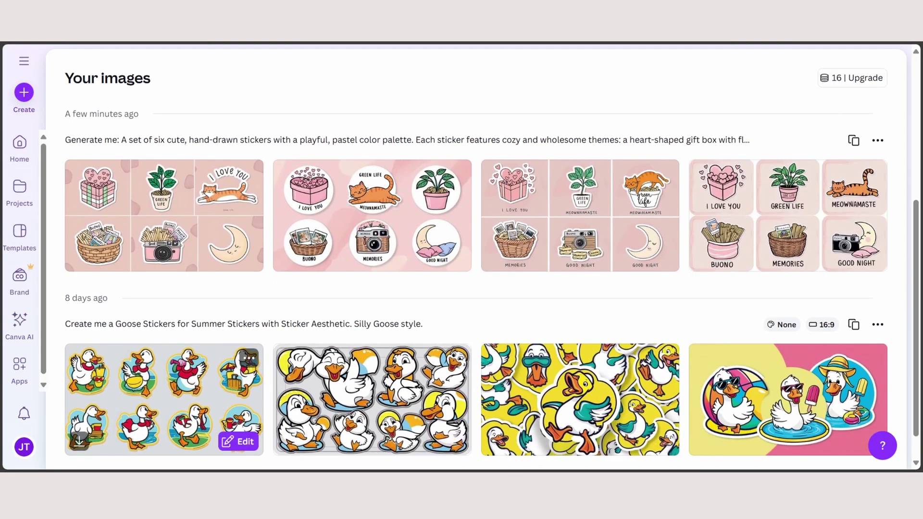
pyautogui.click(164, 394)
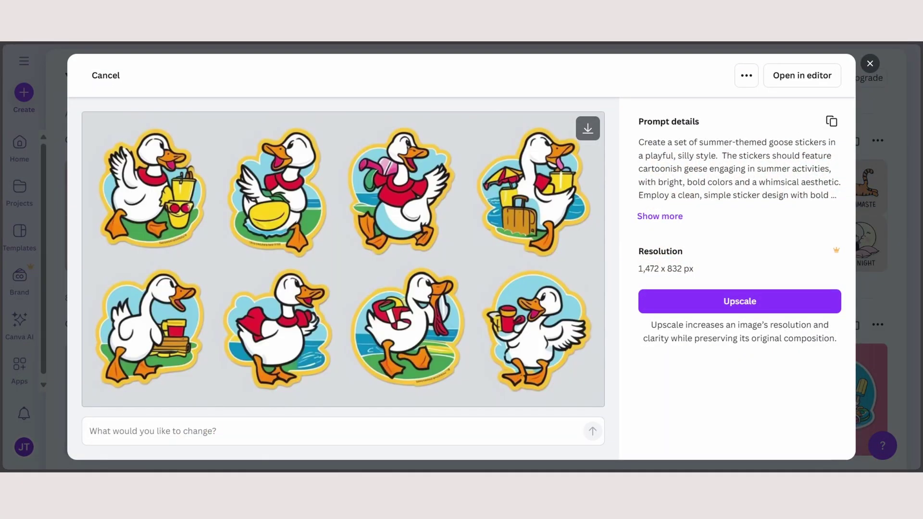
pyautogui.click(870, 63)
# Open the generated pink six-sticker image with the orange cat from its preview in the design editor.
pyautogui.click(374, 216)
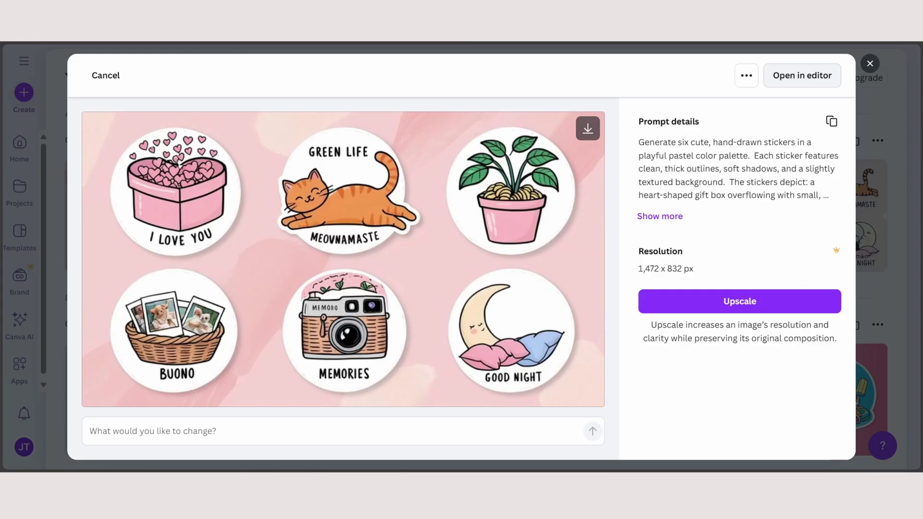
pyautogui.click(801, 75)
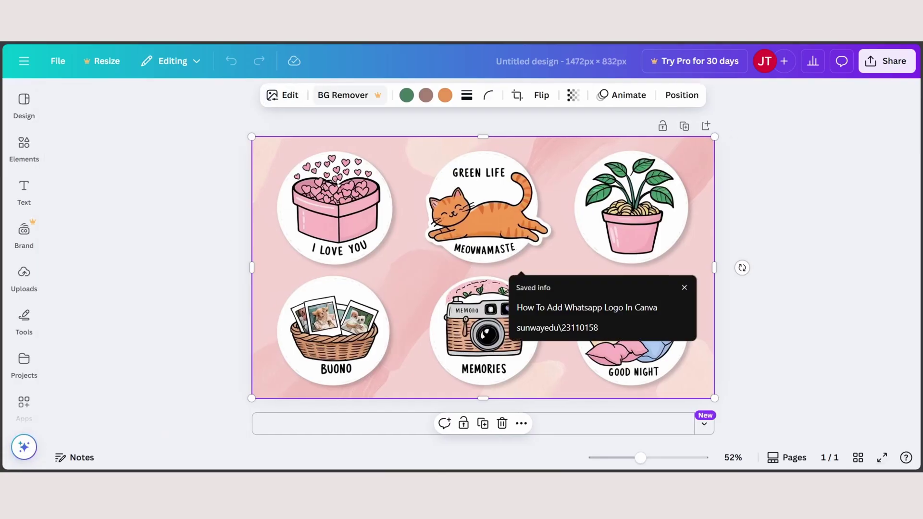
pyautogui.click(342, 95)
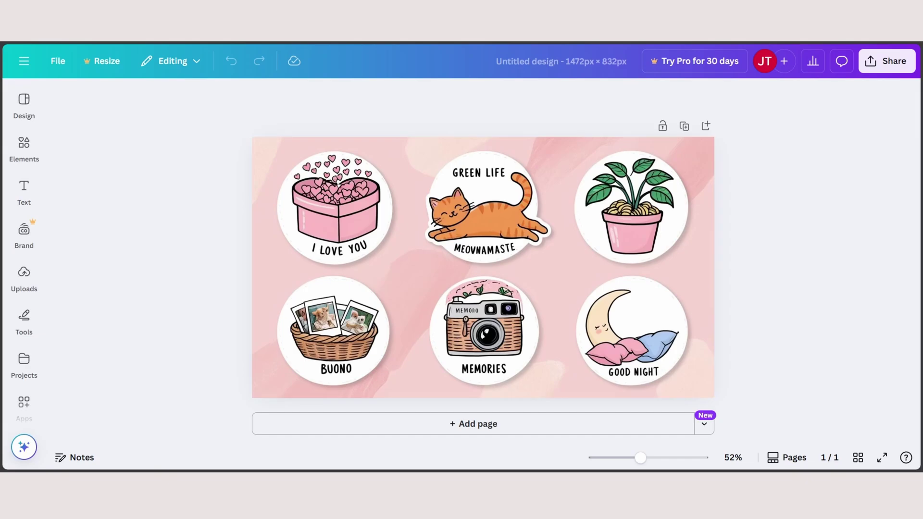
# Add a bold text heading reading "CUTE CAT STICKERS" and move it to the upper edge of the sticker image.
pyautogui.click(24, 190)
pyautogui.click(123, 272)
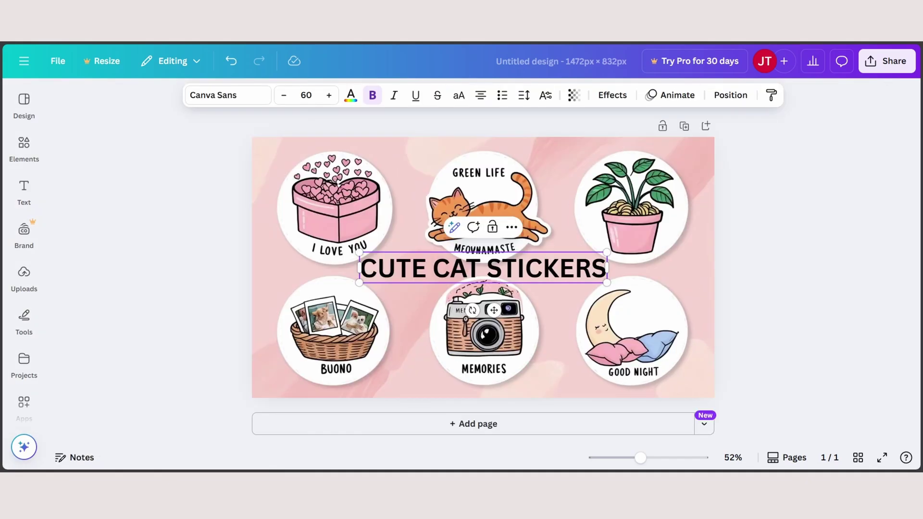
pyautogui.moveTo(484, 268); pyautogui.dragTo(450, 155)
# Set the heading's font to Quicksand, shrink it to size 25.1 and place it in the upper-left corner of the design.
pyautogui.click(228, 95)
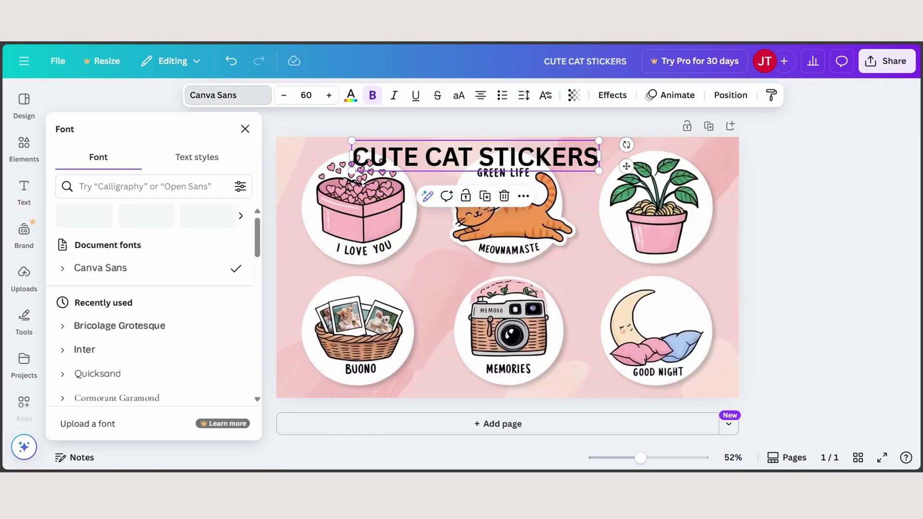
pyautogui.click(97, 373)
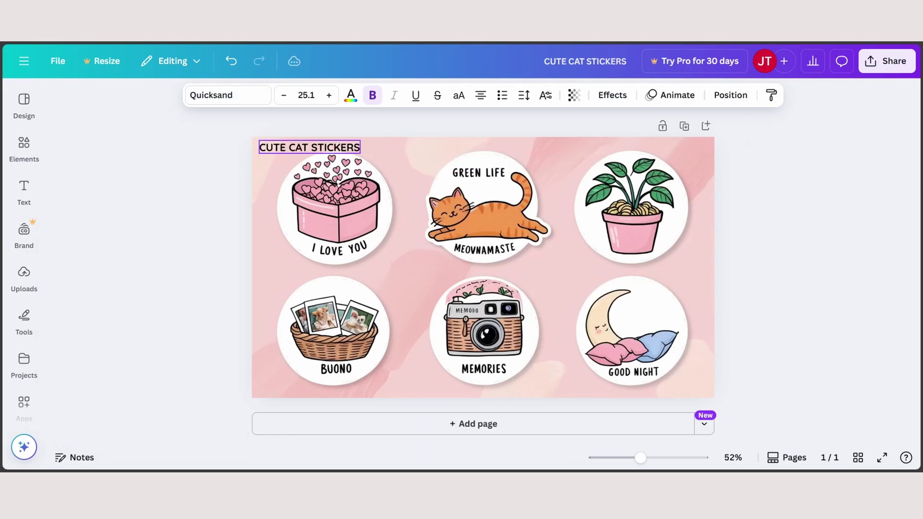
pyautogui.moveTo(312, 143); pyautogui.dragTo(314, 148)
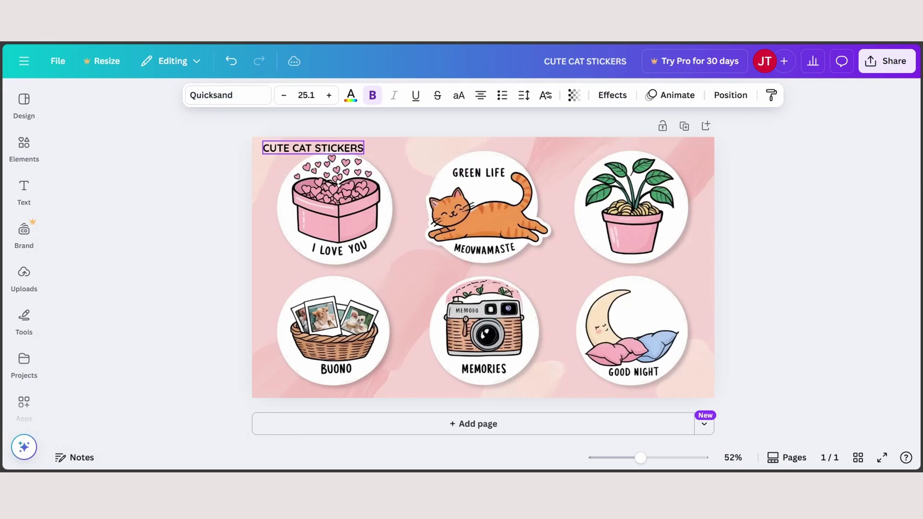
pyautogui.click(207, 159)
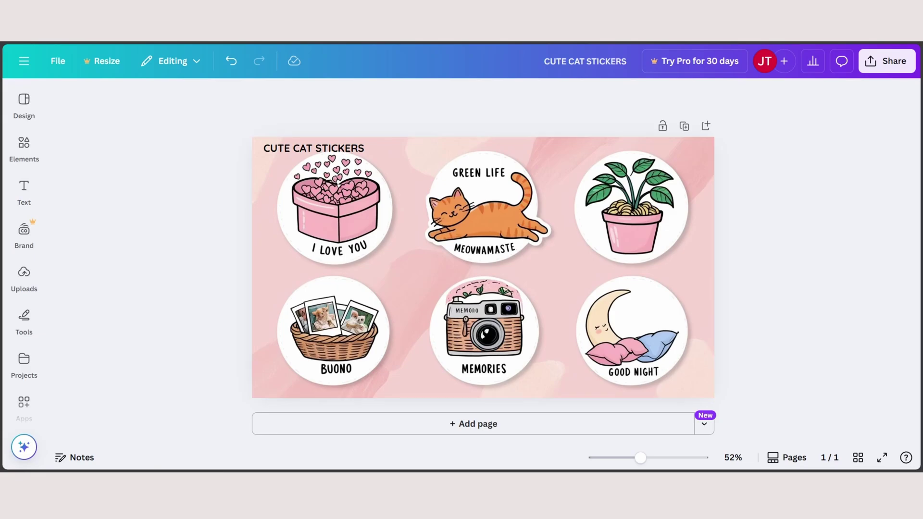
# Download the sticker design as a PNG at size 1.
pyautogui.click(57, 61)
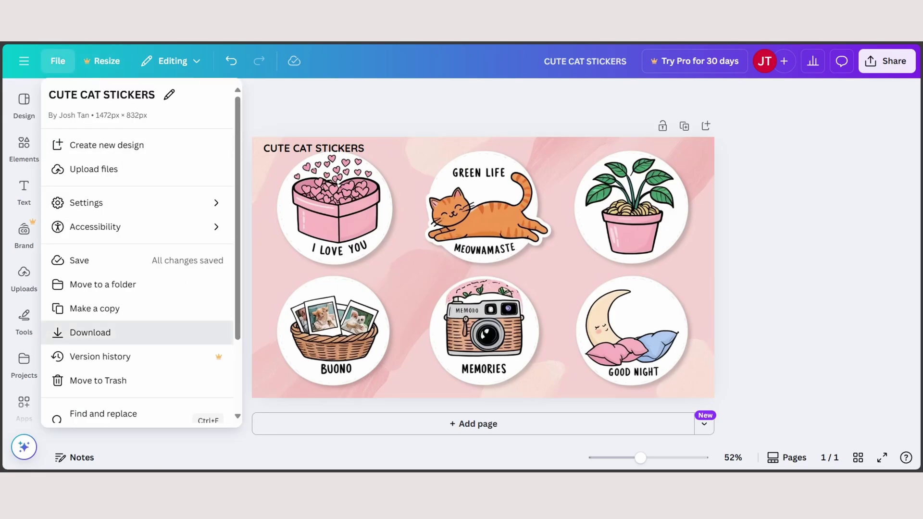
pyautogui.click(89, 330)
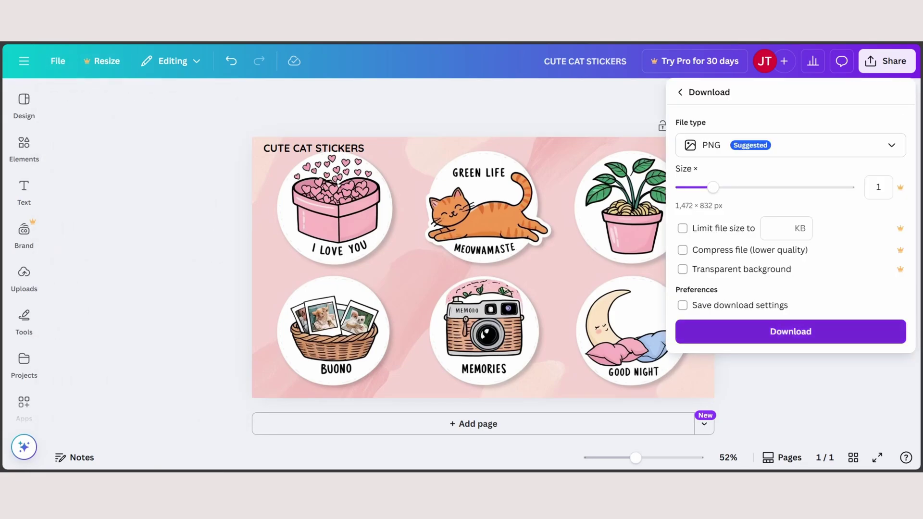
pyautogui.click(790, 331)
# Open the downloaded CUTE CAT STICKERS.png, examine it close up and at full view, and close the image viewer.
pyautogui.click(675, 74)
pyautogui.scroll(5, 408, 219)
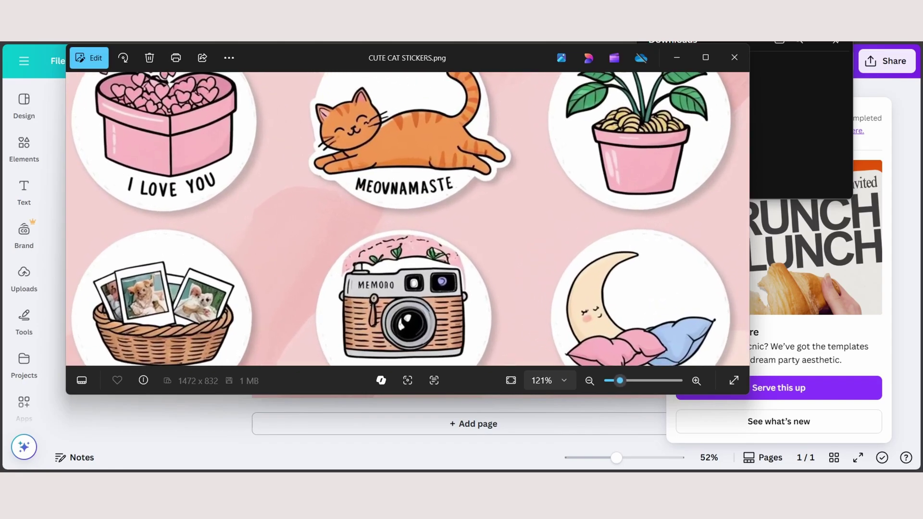
pyautogui.moveTo(407, 219); pyautogui.dragTo(480, 310)
pyautogui.hotkey('ctrl', '0')
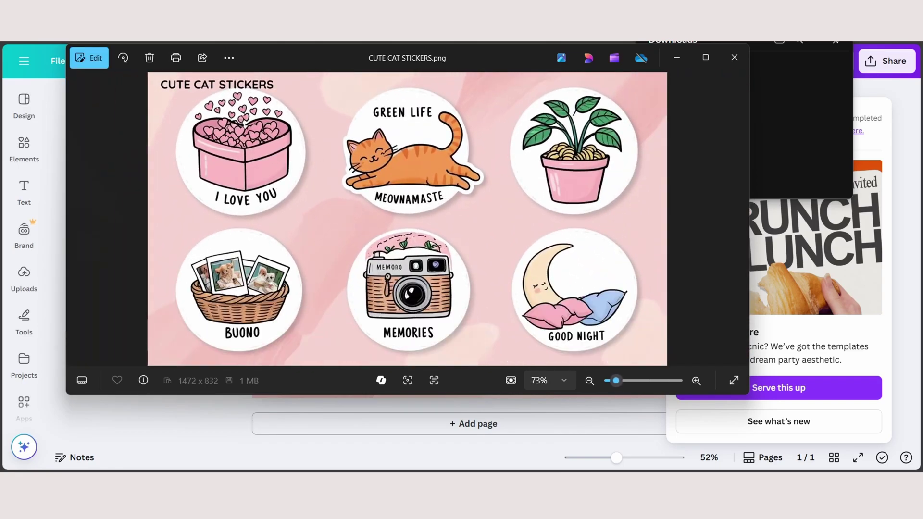
pyautogui.hotkey('alt', 'F4')
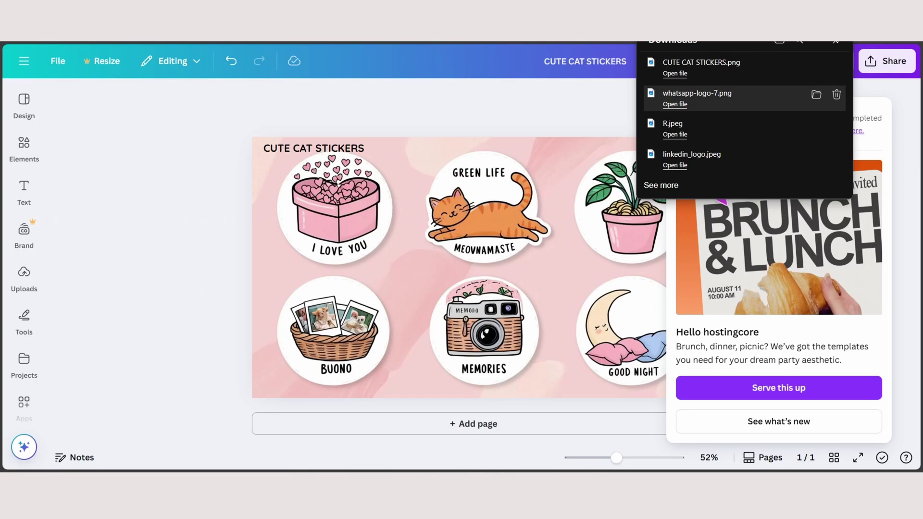